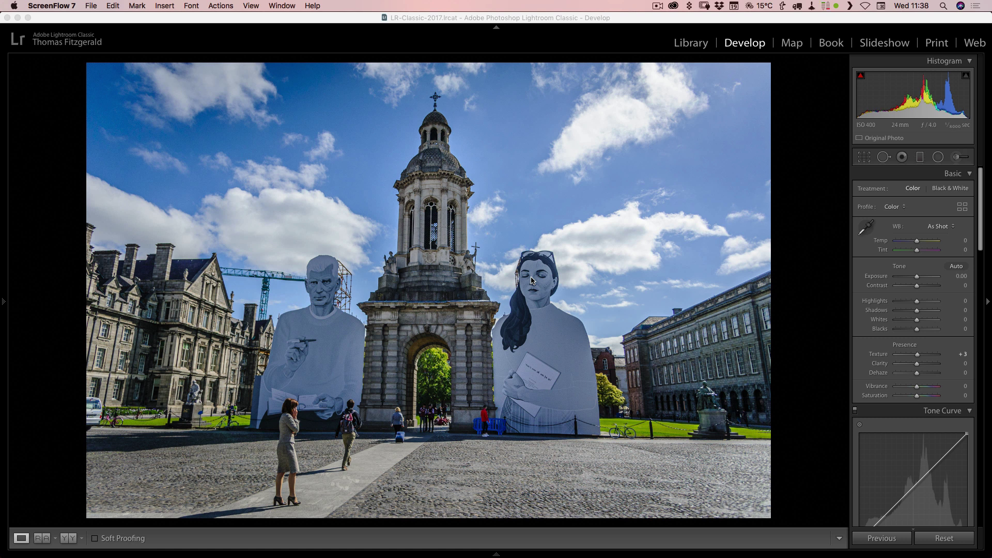
Switch to the Lightroom Classic window with the campanile photo in Develop.
left_click(484, 378)
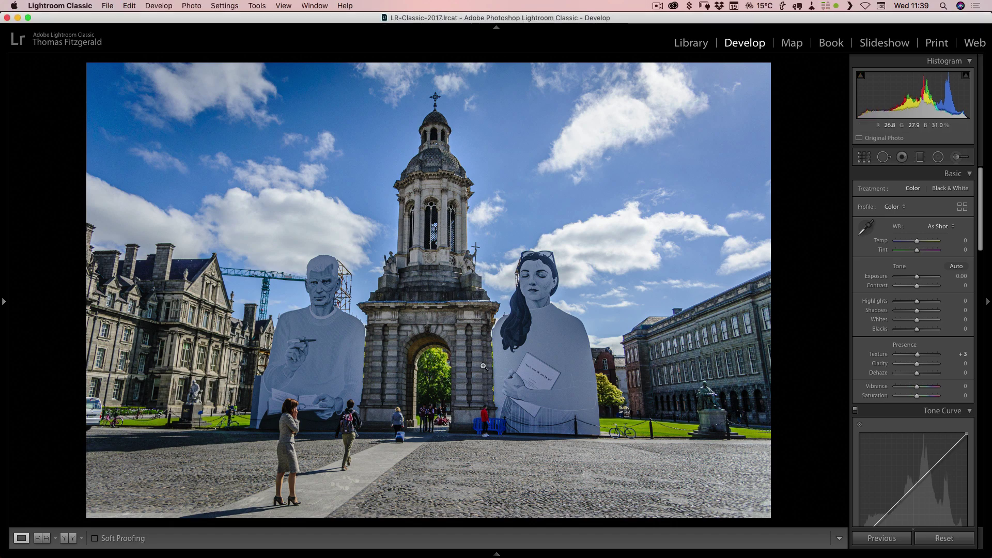
Zoom to 1:1 on the arch and pan the close-up onto the tower and left figure.
left_click(426, 316)
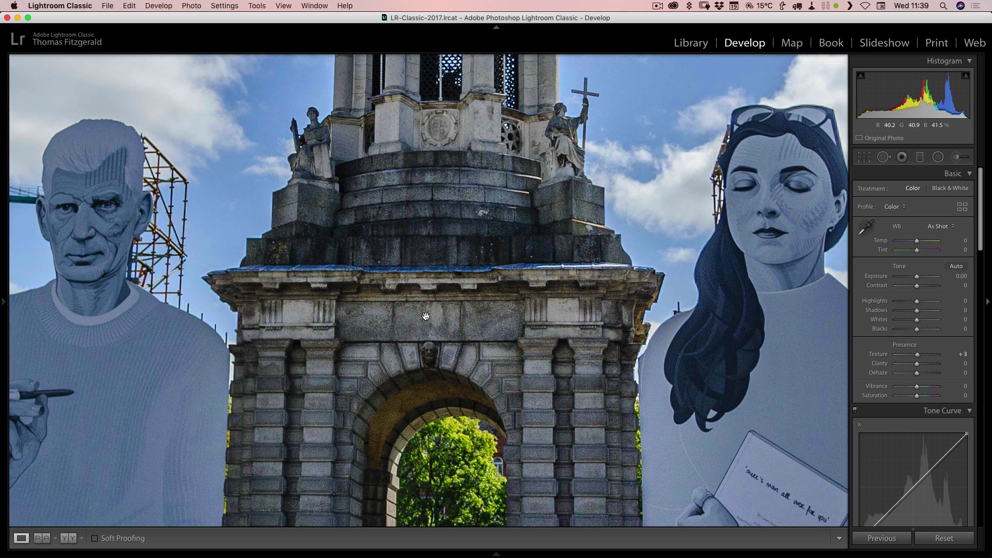
left_click_drag(389, 231, 424, 238)
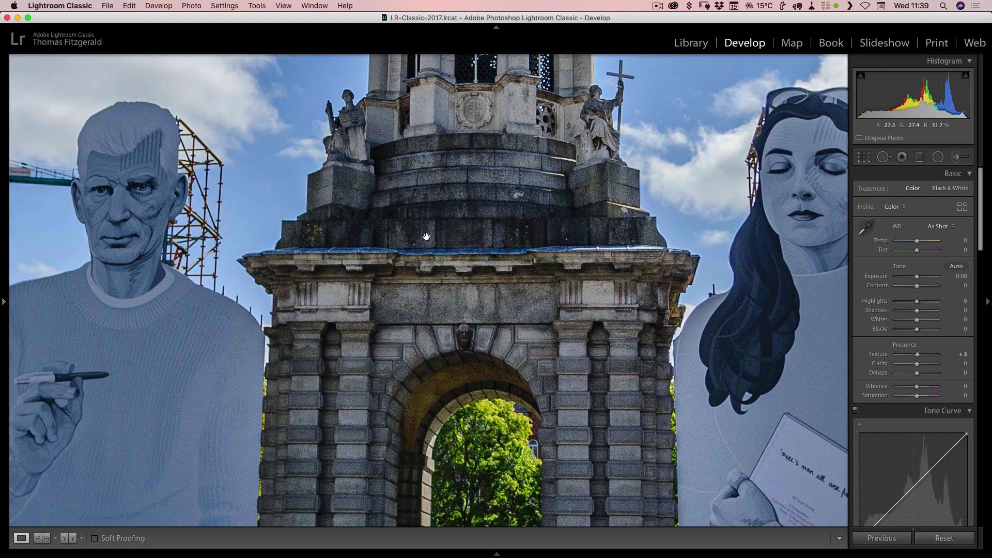
scroll(502, 289, "down", 3)
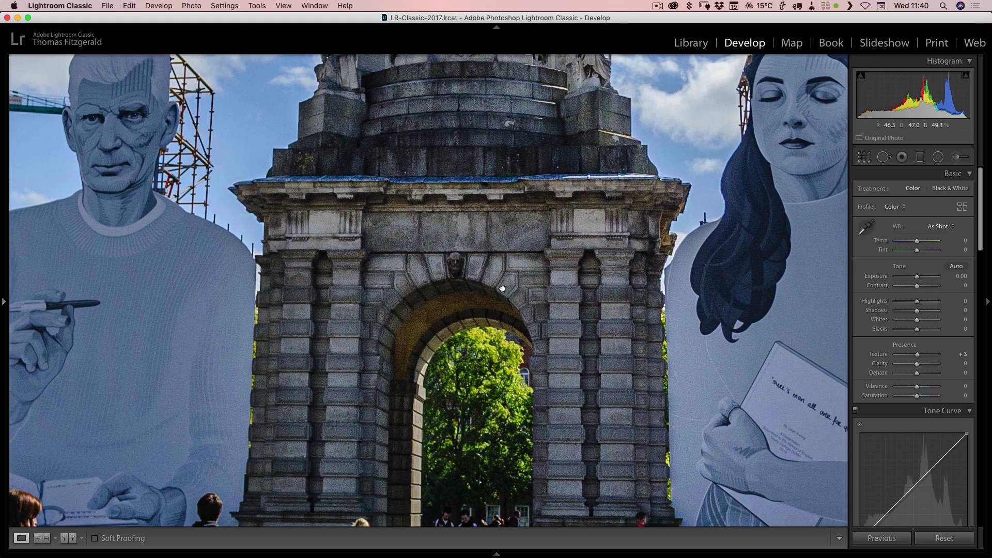
scroll(504, 287, "down", 2)
left_click_drag(436, 361, 498, 425)
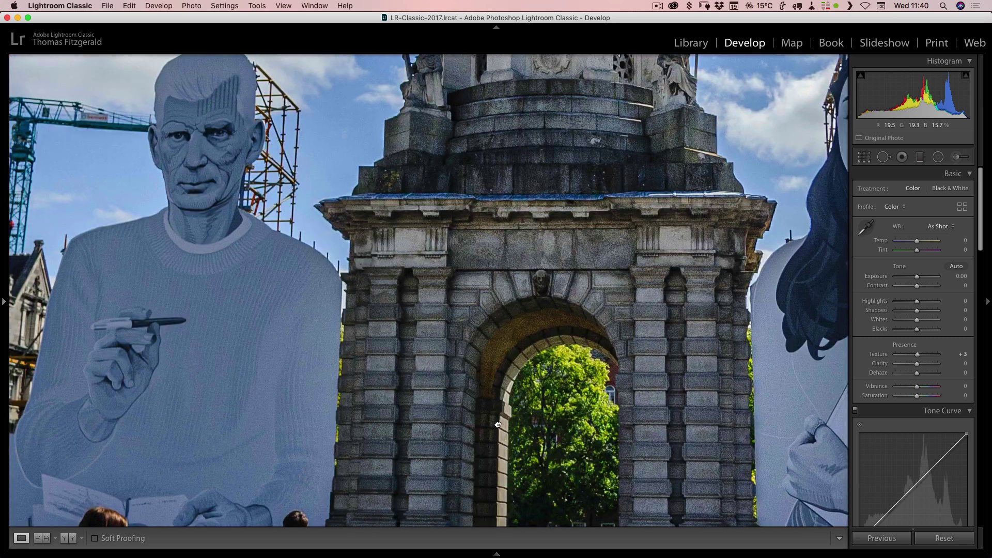
mouse_move(493, 204)
left_mouse_down()
mouse_move(518, 258)
mouse_move(499, 189)
left_mouse_up()
Try Luminance noise reduction at 43 and 33 on the tower stonework, then reset it to 0.
scroll(895, 309, "down", 2)
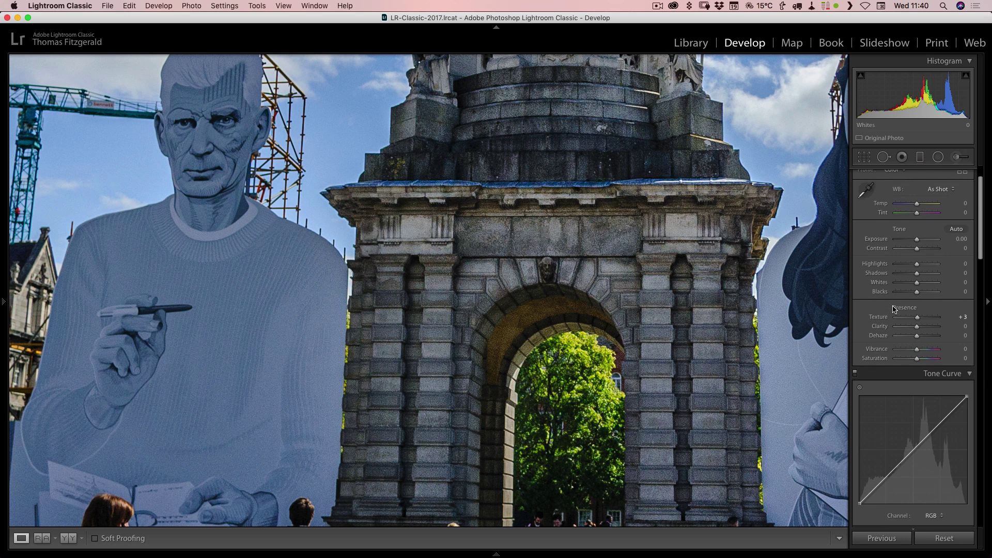
scroll(895, 309, "down", 20)
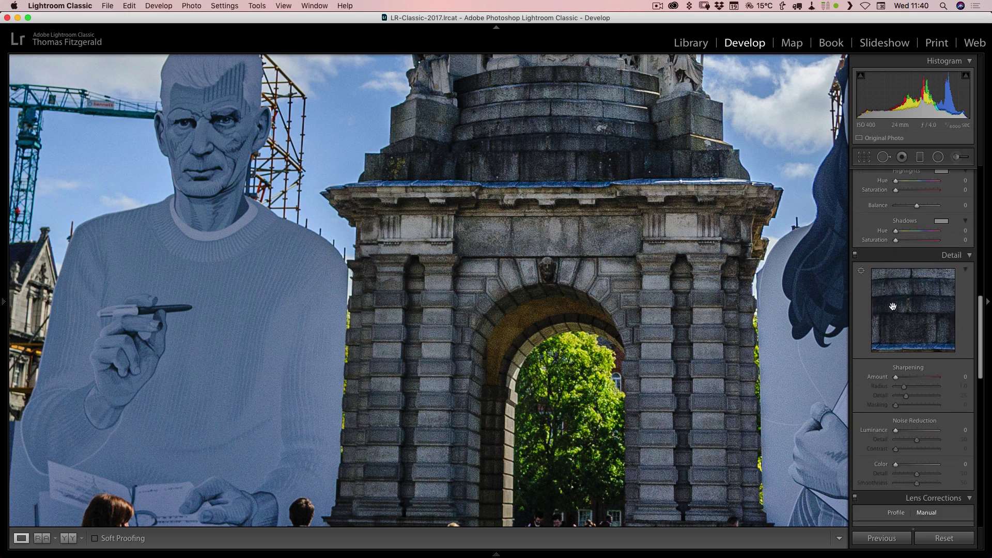
scroll(893, 306, "down", 4)
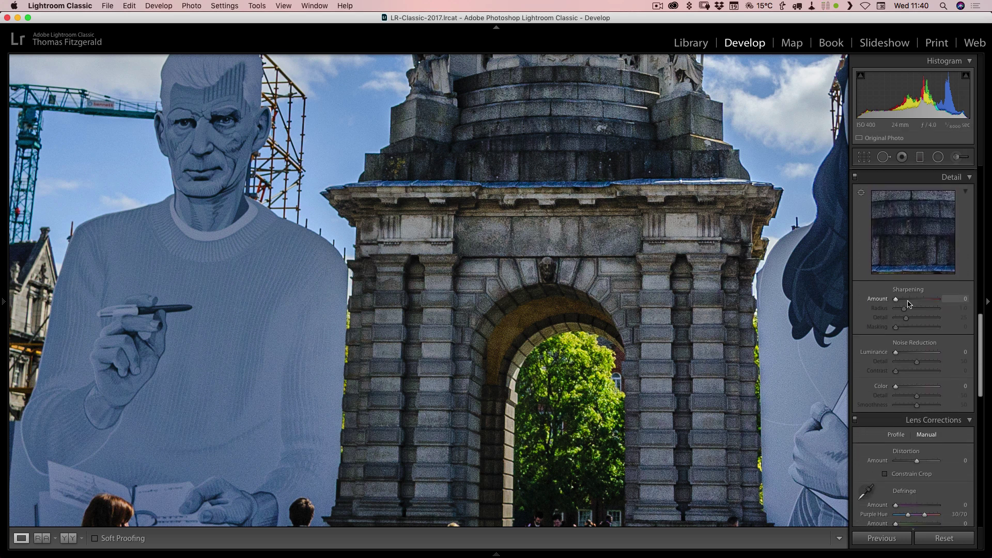
left_click(914, 353)
left_click_drag(913, 355, 910, 355)
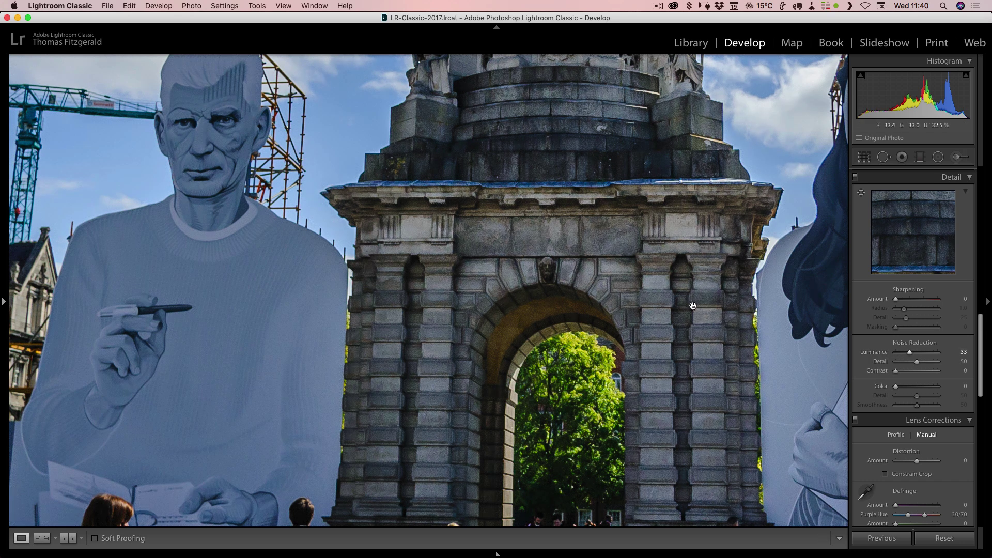
left_click_drag(211, 258, 388, 275)
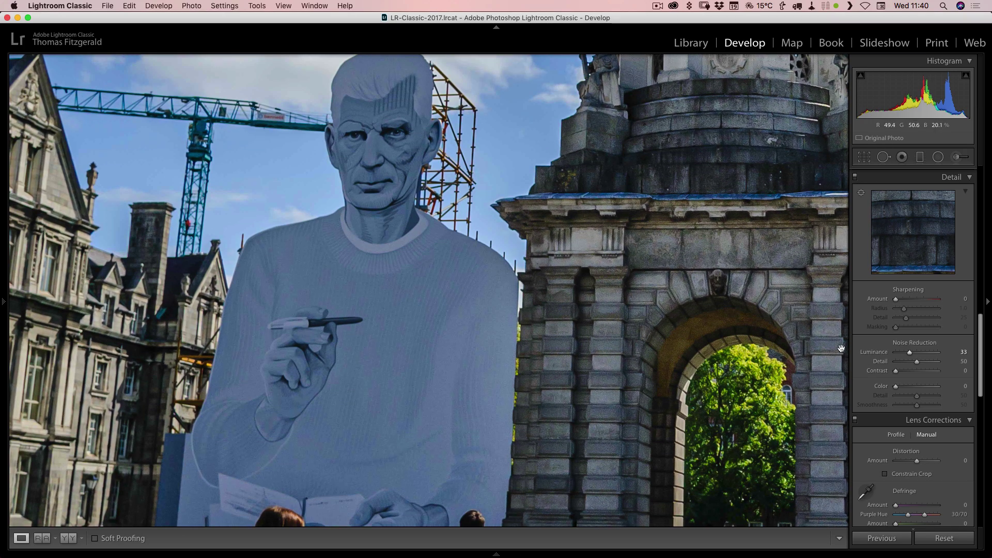
left_click_drag(909, 356, 882, 354)
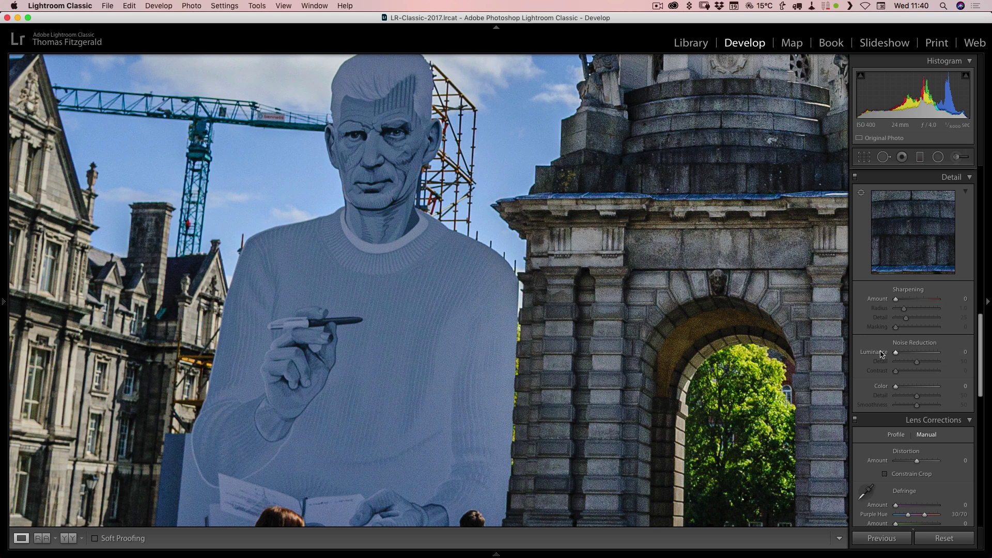
left_click_drag(706, 219, 597, 232)
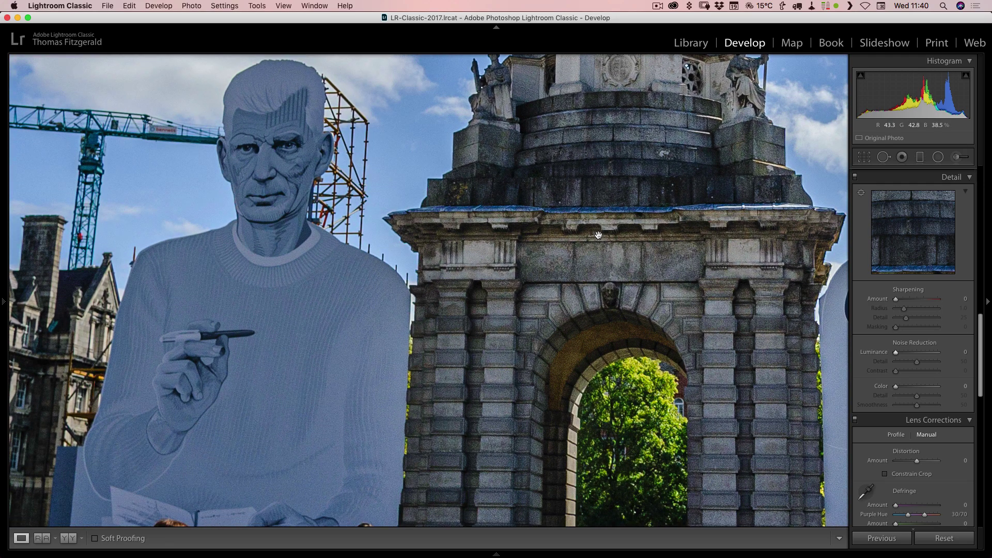
Zoom out to Fit and switch to the Adjustment Brush at size 42.0.
left_click(598, 234)
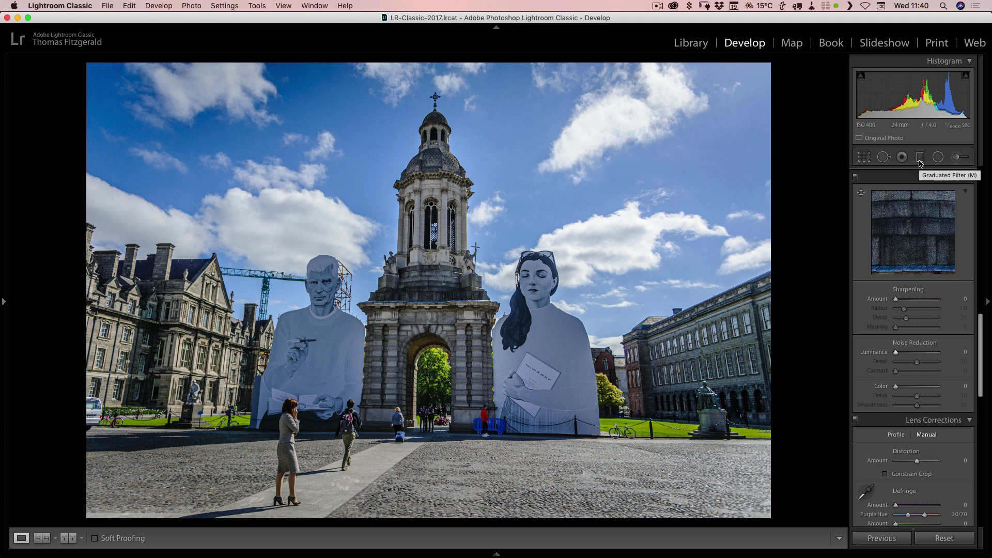
left_click(957, 160)
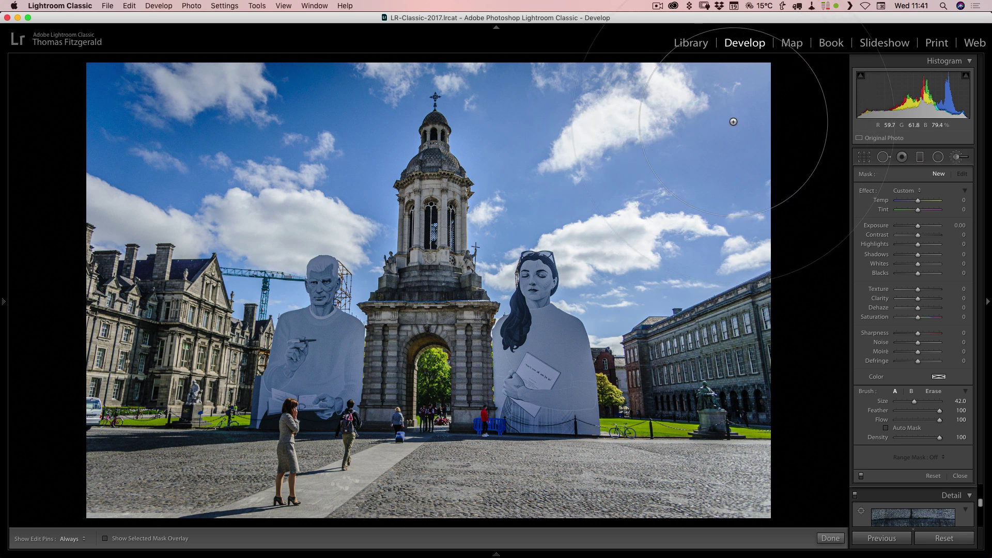
Delete the stray brush adjustment pin and hide the edit pins.
key("h")
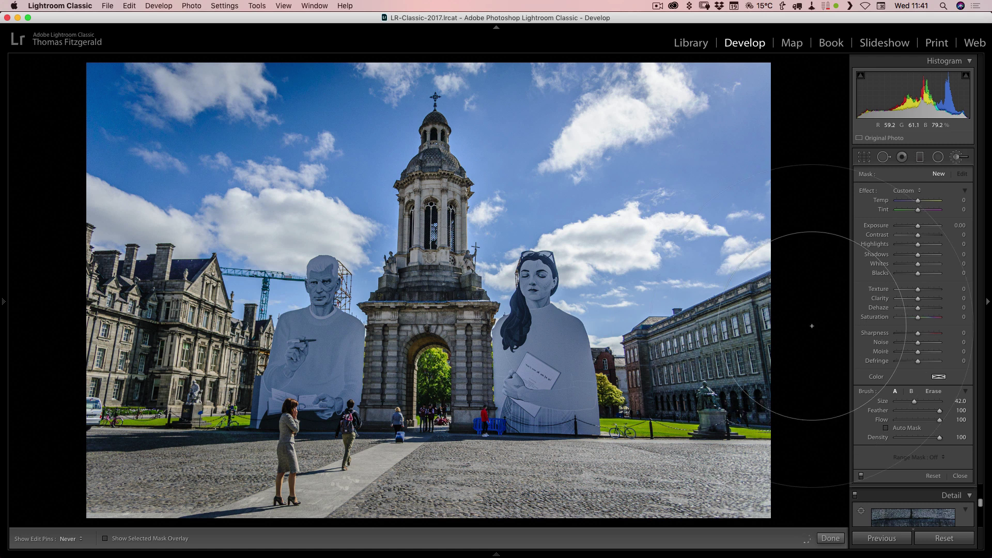
key("h")
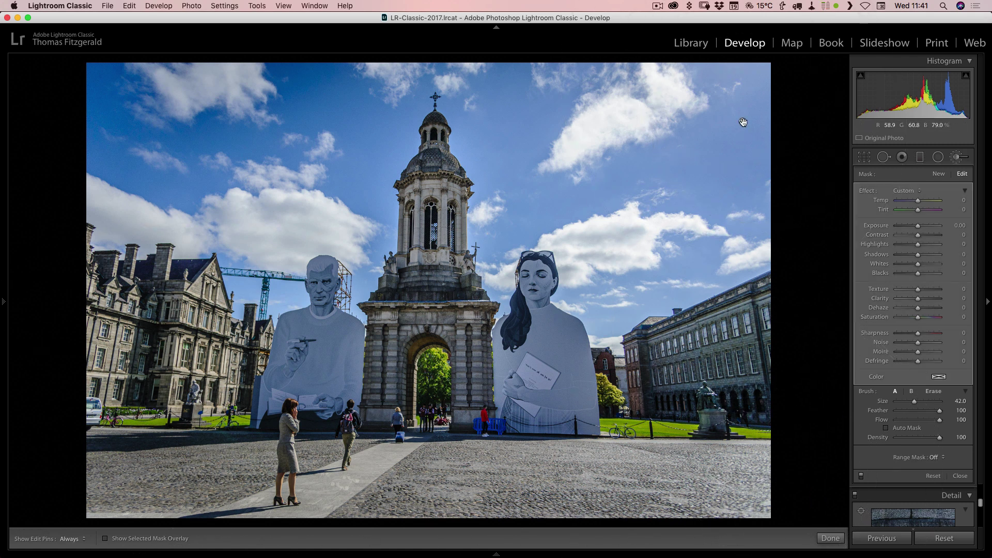
mouse_move(743, 122)
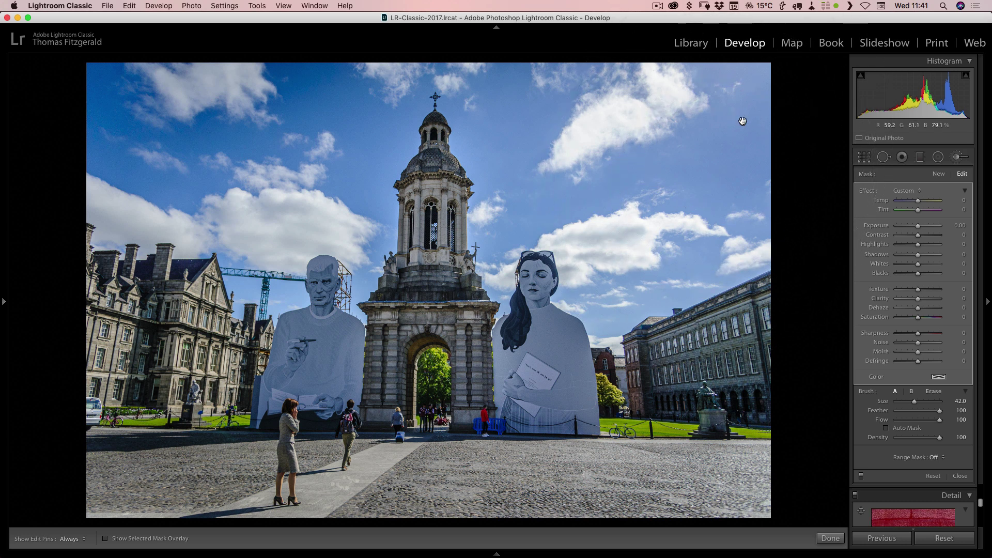
key("Delete")
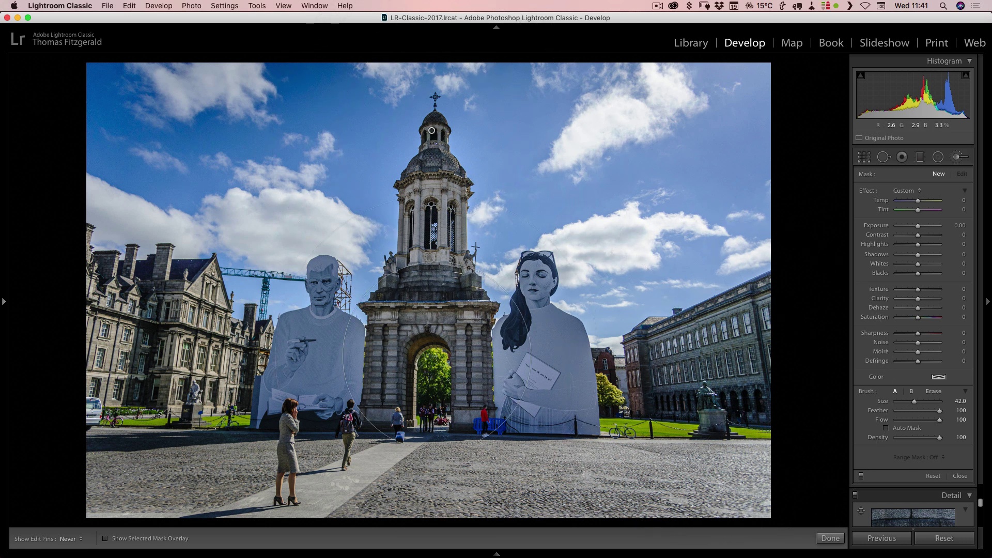
key("h")
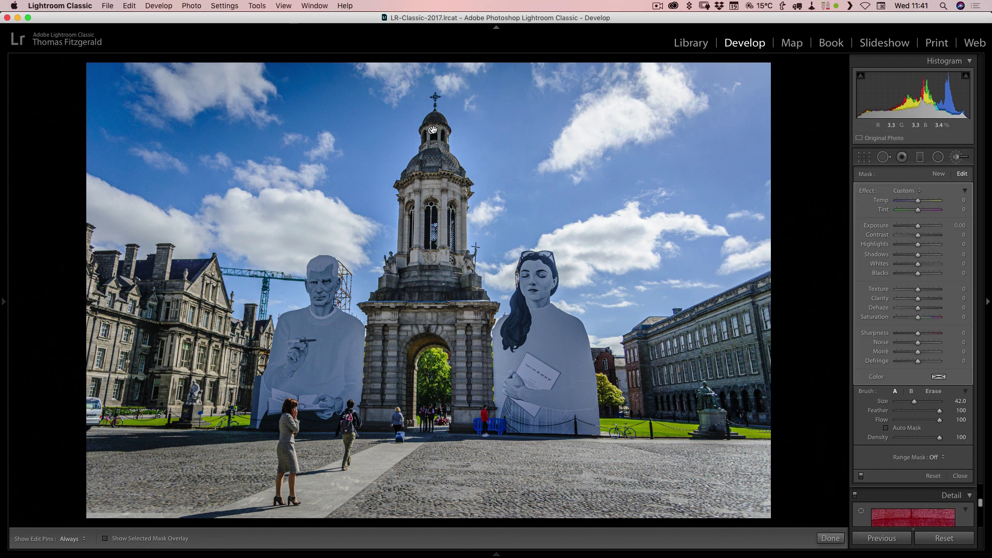
Turn on the mask overlay, zoom to 1:1 on the tower, and shrink the brush to 37.
key("o")
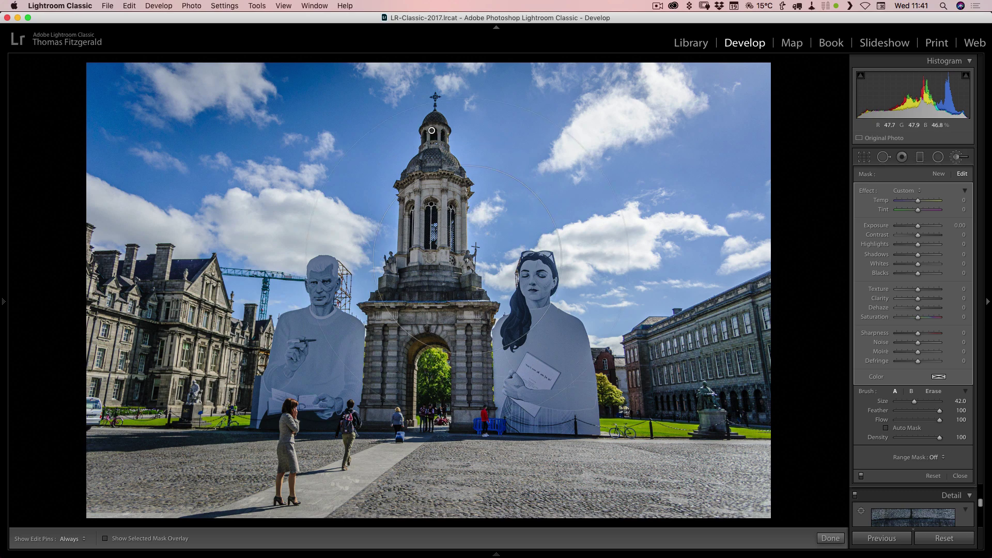
key("z")
scroll(548, 264, "down", 5)
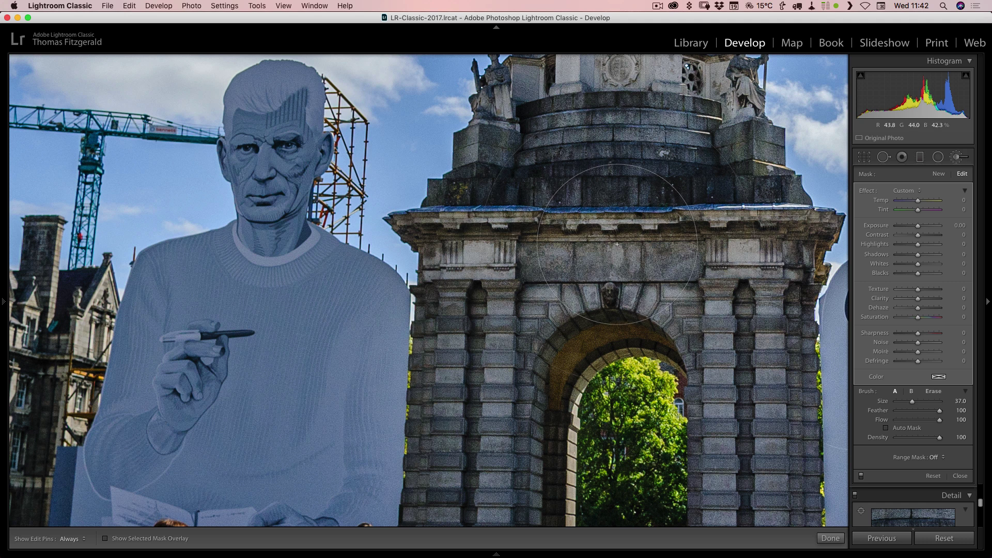
Bring the tower top into view and set brush Noise to 86 with size 38.0.
left_click_drag(617, 244, 531, 409)
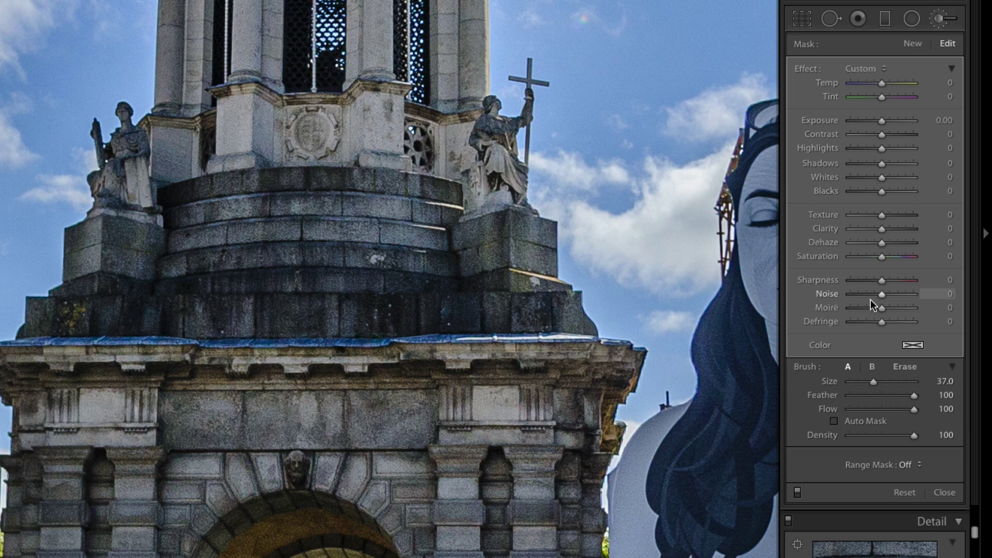
left_click_drag(882, 294, 909, 296)
scroll(553, 353, "up", 2)
scroll(553, 353, "down", 2)
Add a Luminance range mask narrowed to 0/34, checking it with the mask preview.
left_click(909, 465)
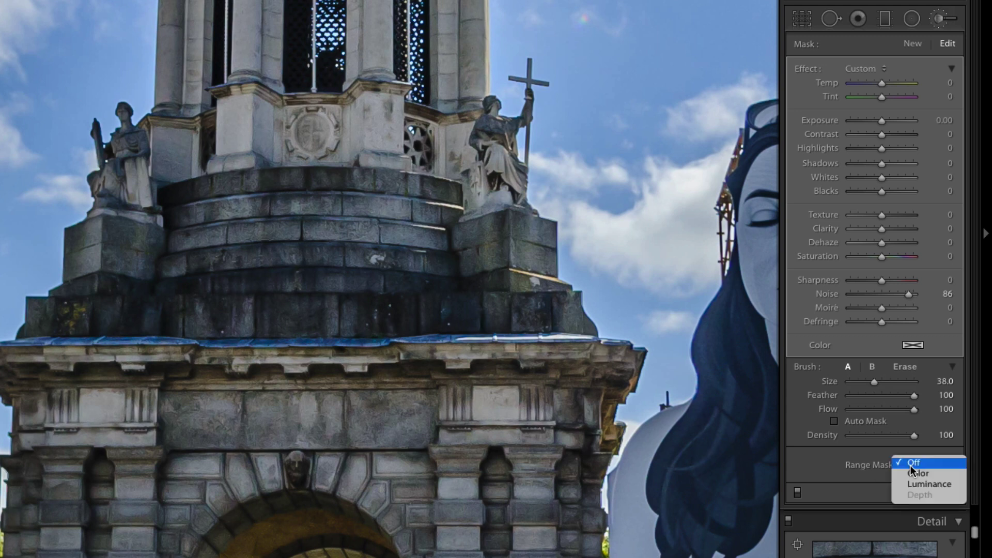
left_click(920, 483)
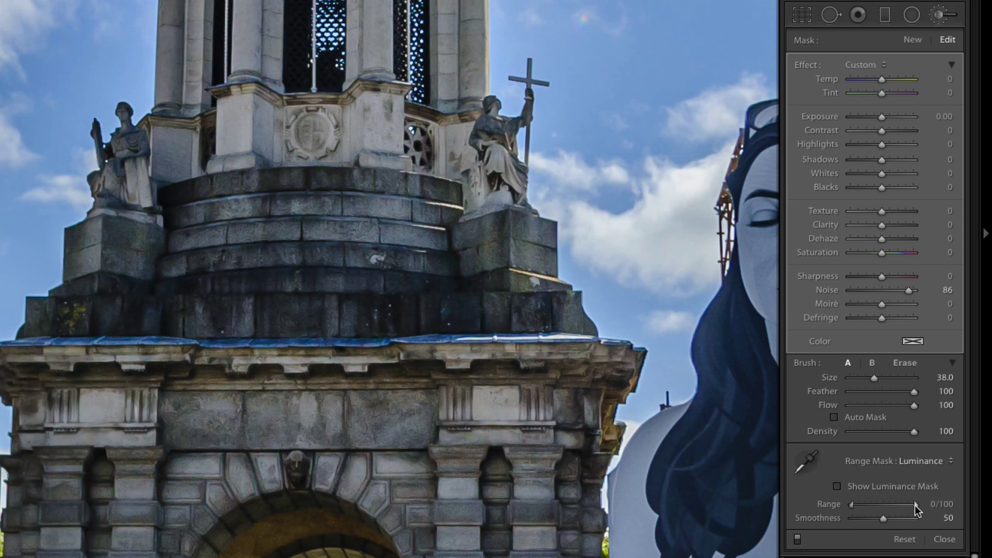
left_click_drag(916, 506, 885, 507)
left_click(837, 487)
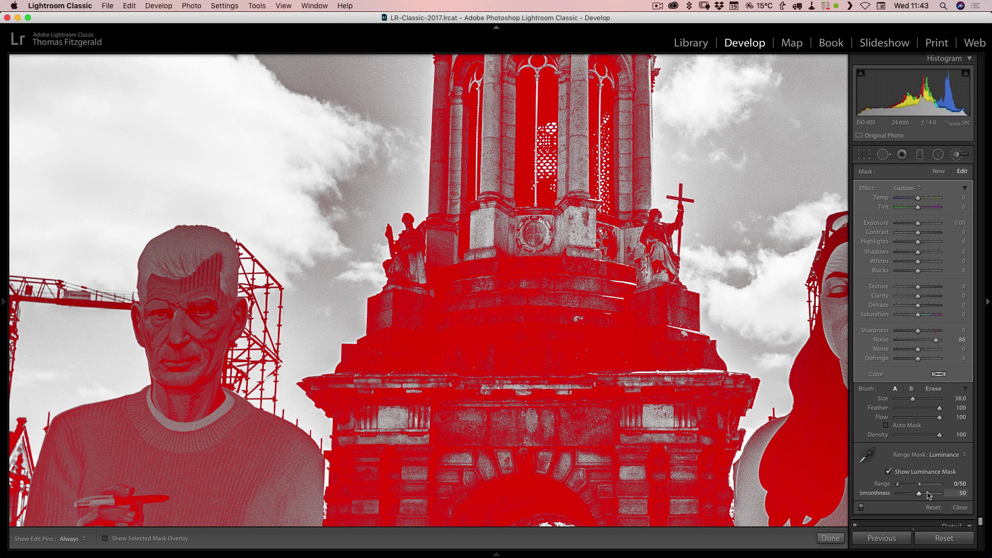
left_click_drag(920, 487, 912, 484)
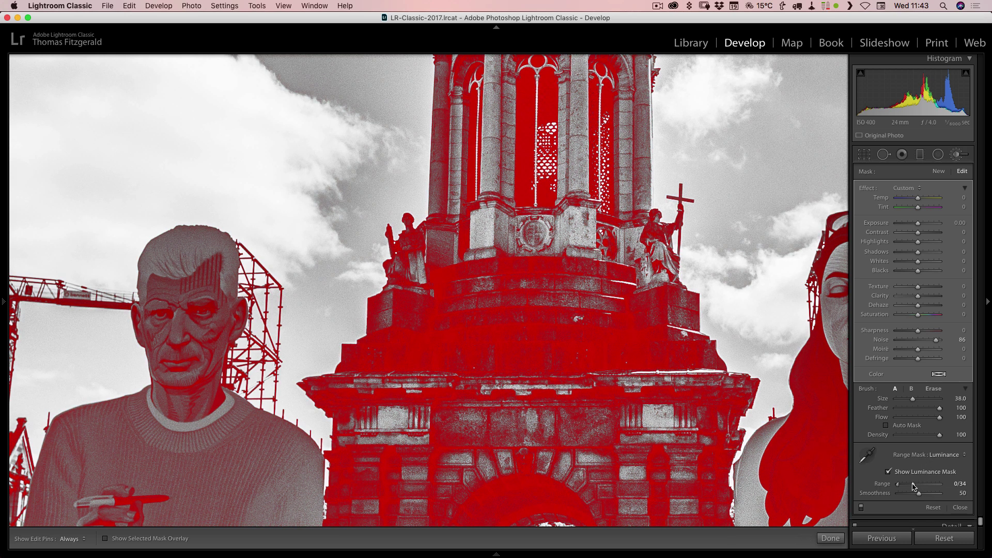
left_click(888, 472)
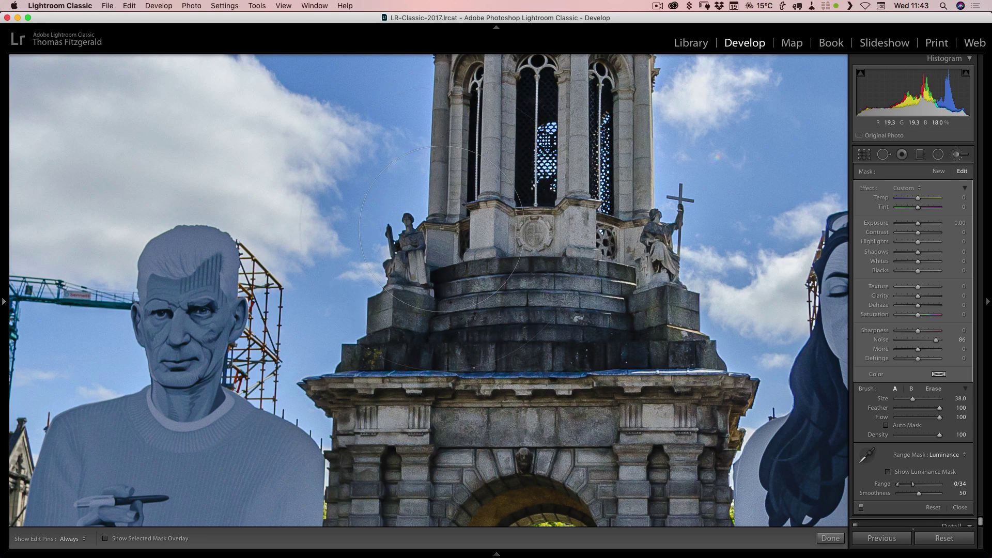
Raise Smoothness to 72 and toggle the brush effect off and on to compare.
scroll(464, 229, "down", 1)
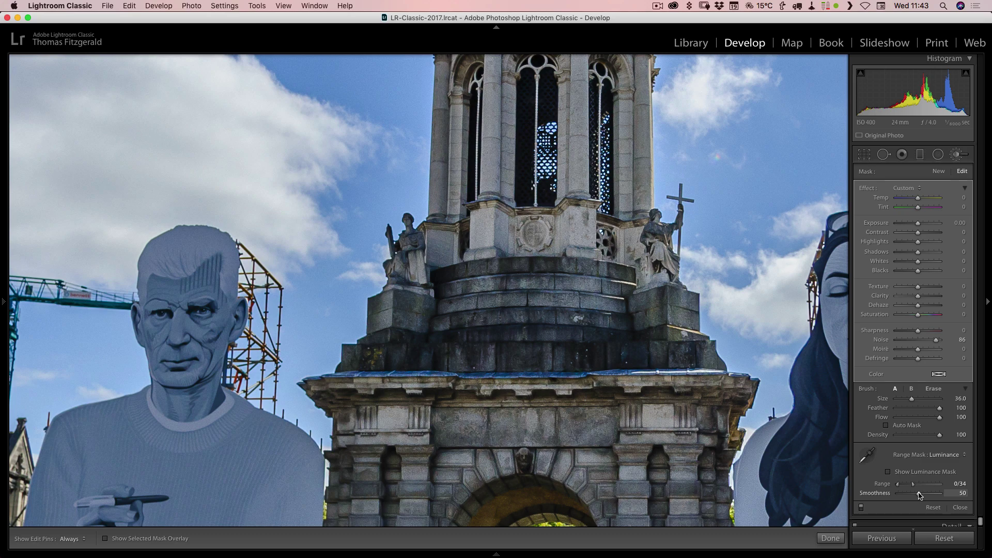
left_click_drag(919, 494, 932, 495)
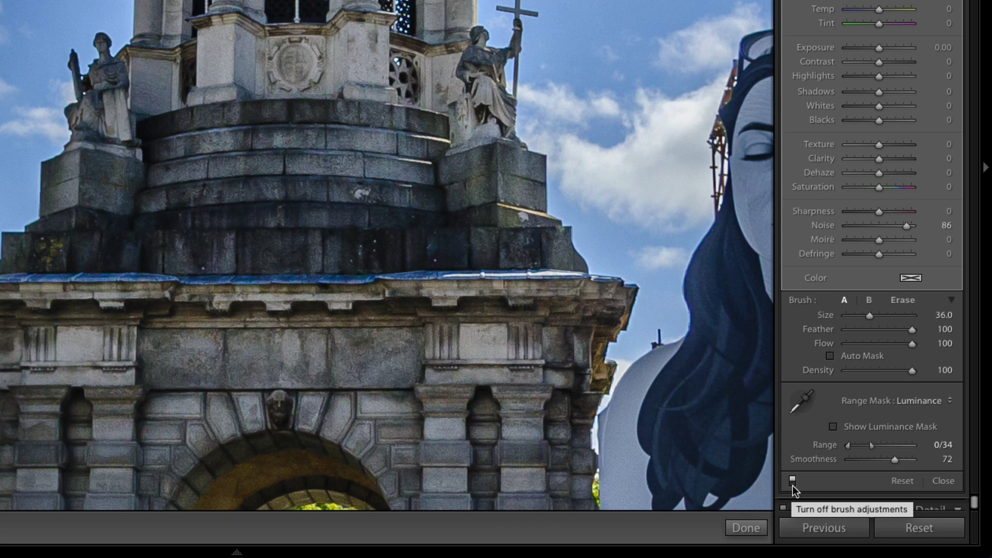
left_click(792, 485)
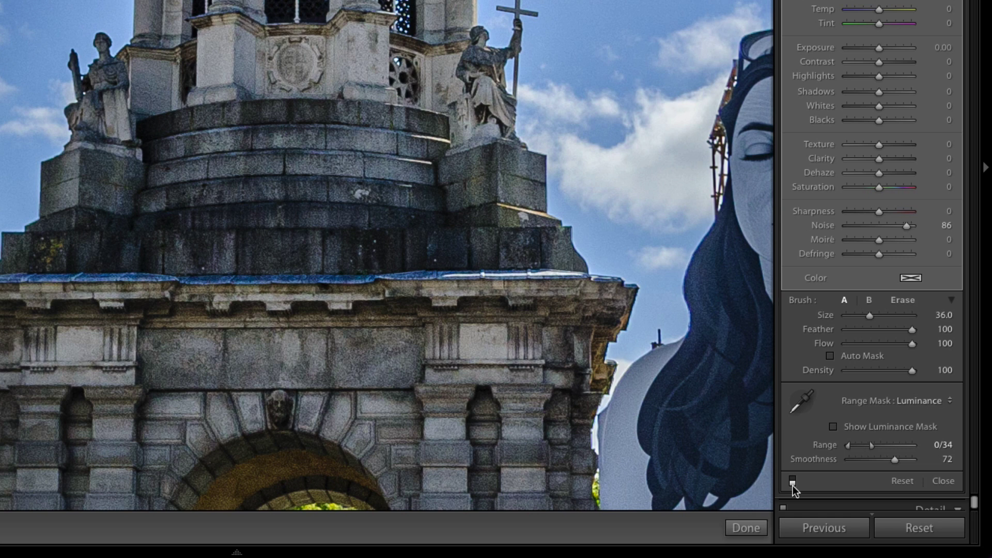
left_click(793, 486)
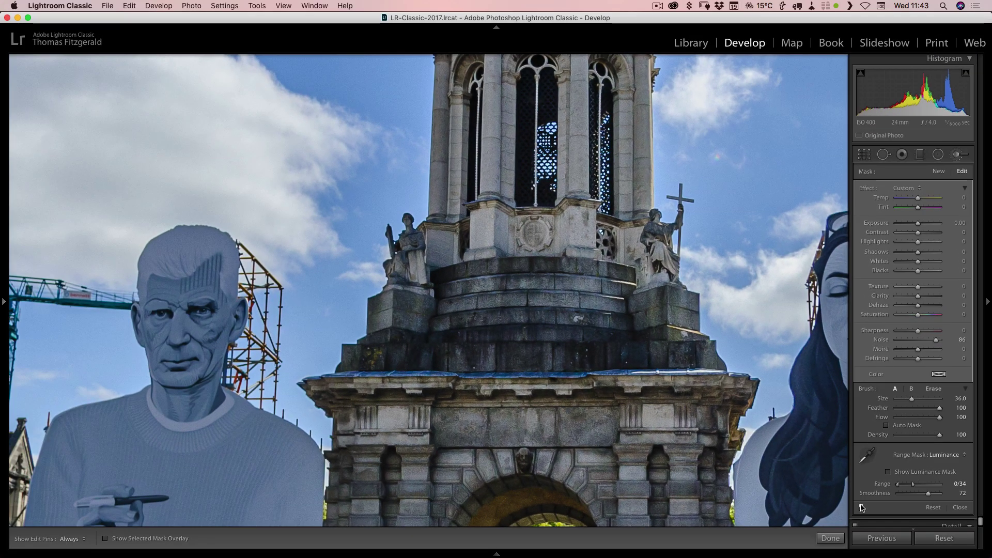
Erase the stray noise-reduction brushwork from the woman figure under the archway.
mouse_move(409, 407)
left_mouse_down()
mouse_move(458, 327)
mouse_move(481, 233)
left_mouse_up()
scroll(523, 353, "down", 2)
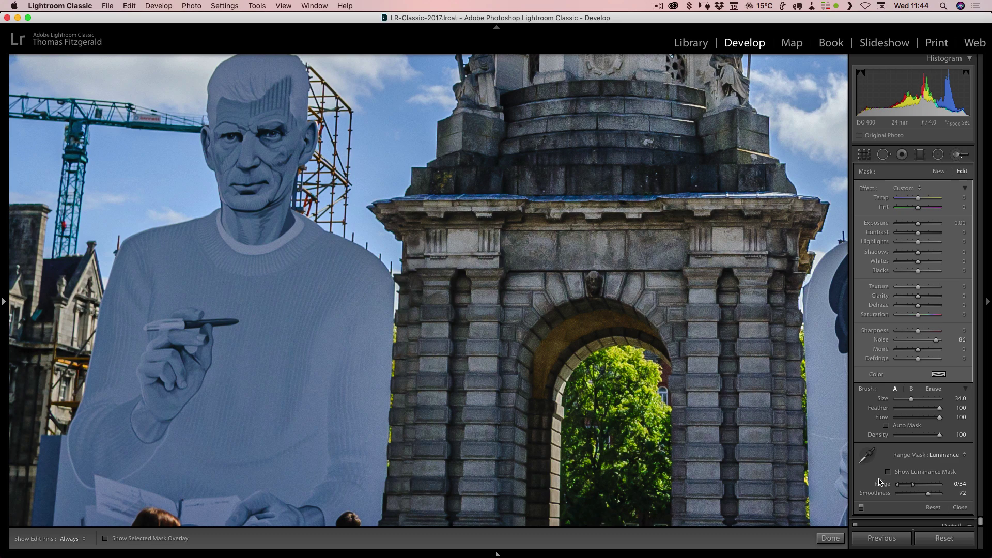
key("alt")
scroll(292, 292, "down", 2)
key("alt")
scroll(624, 354, "right", 10)
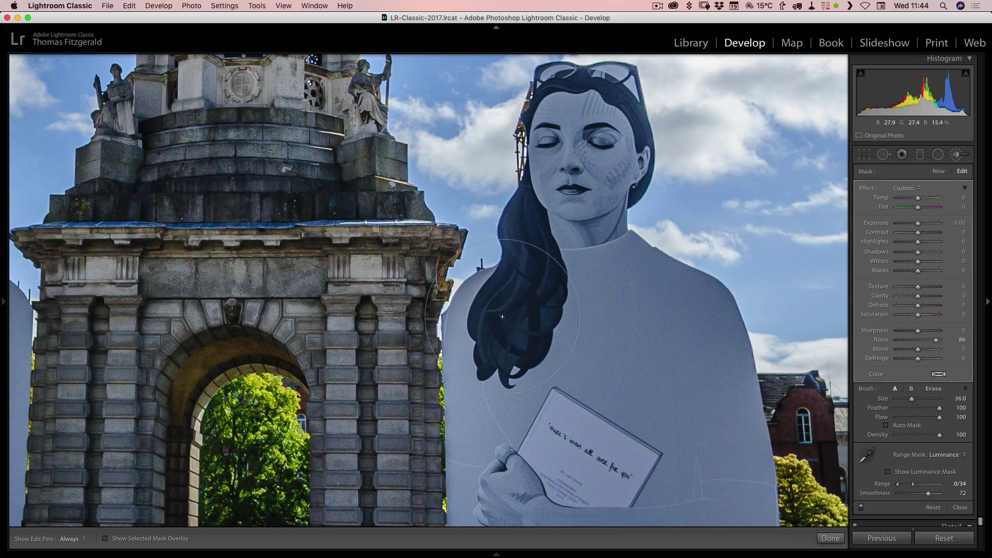
key("alt")
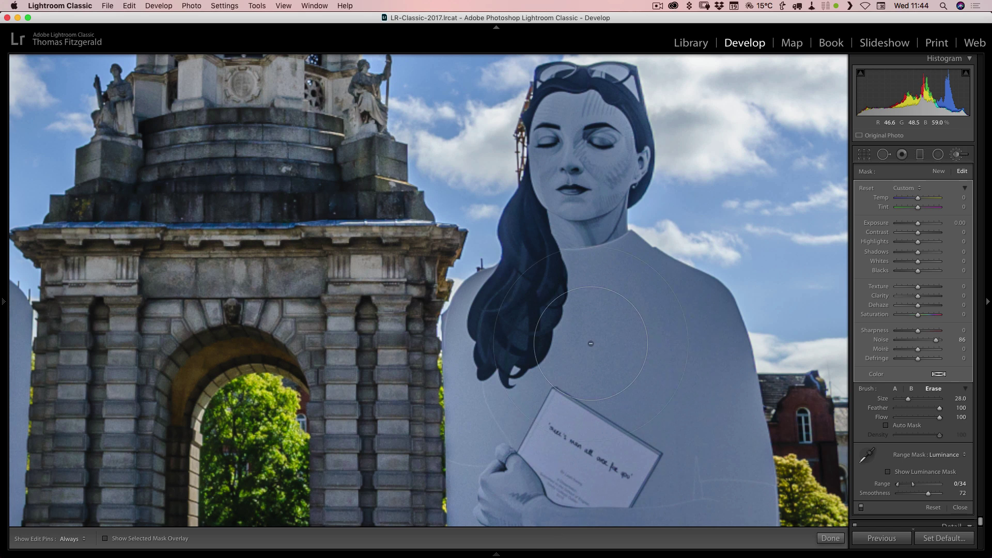
scroll(464, 249, "left", 10)
scroll(464, 249, "up", 5)
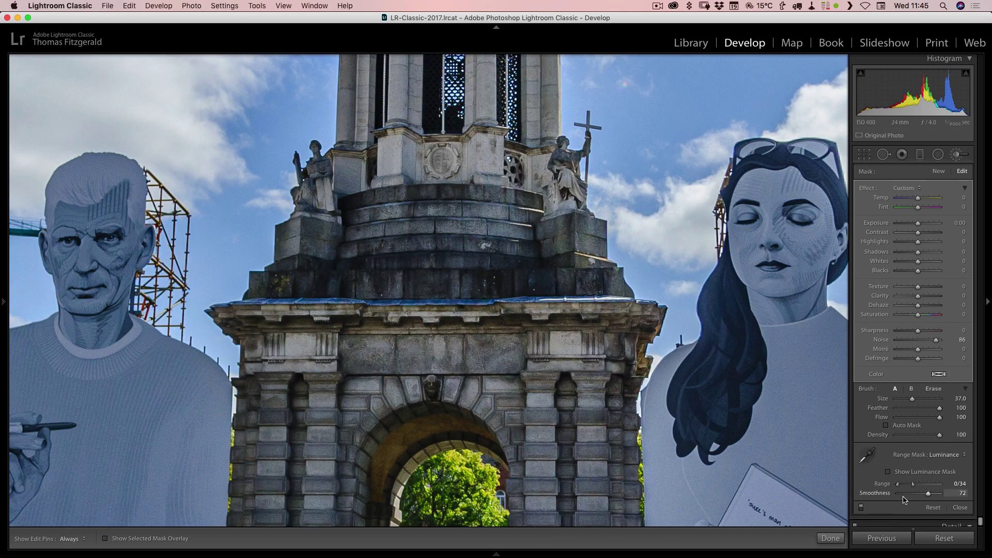
Widen the luminance range to 0/45 and check the tower's dome.
left_click_drag(907, 483, 917, 485)
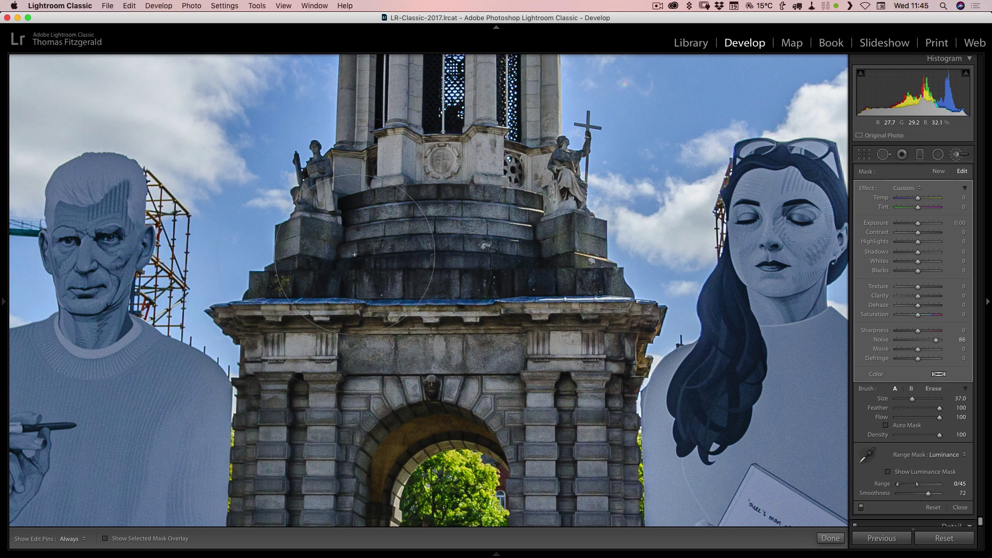
mouse_move(457, 150)
left_mouse_down()
mouse_move(467, 401)
mouse_move(468, 355)
left_mouse_up()
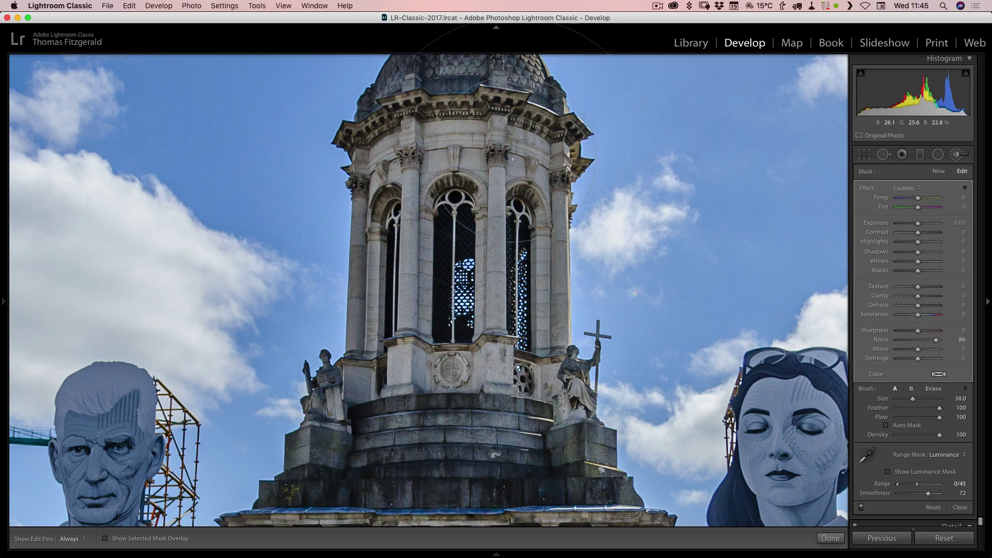
scroll(472, 153, "down", 10)
scroll(480, 259, "up", 1)
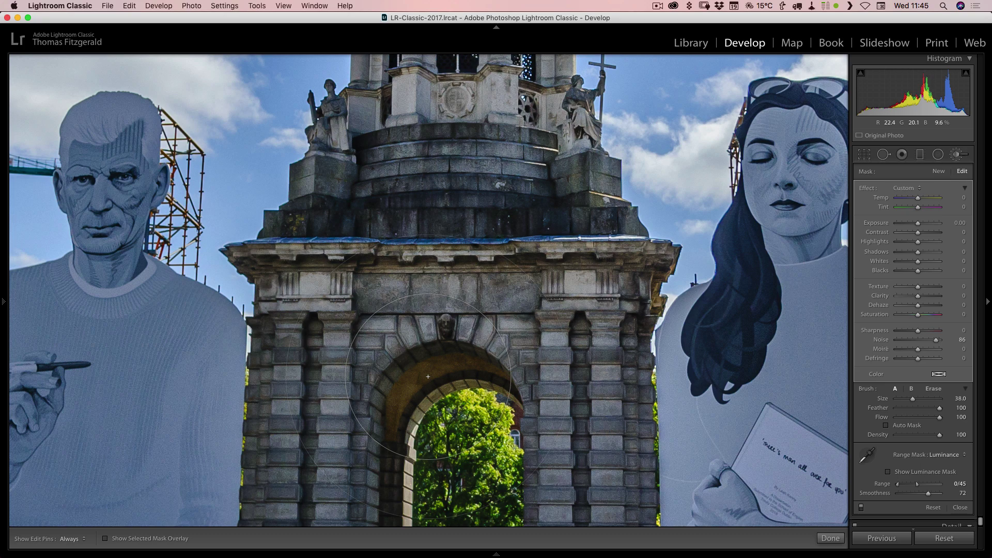
Close the Adjustment Brush and zoom out to see the whole campanile photo.
key("k")
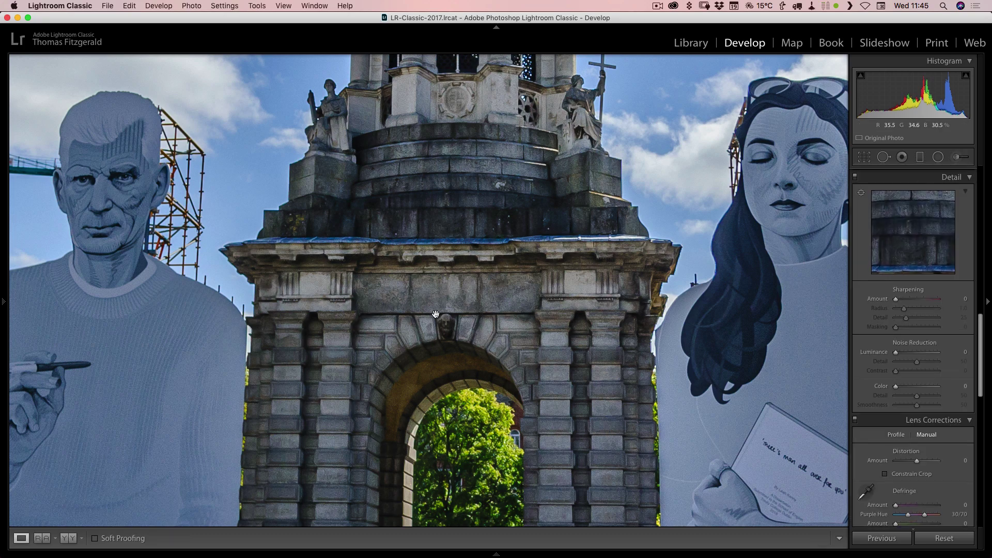
left_click(469, 292)
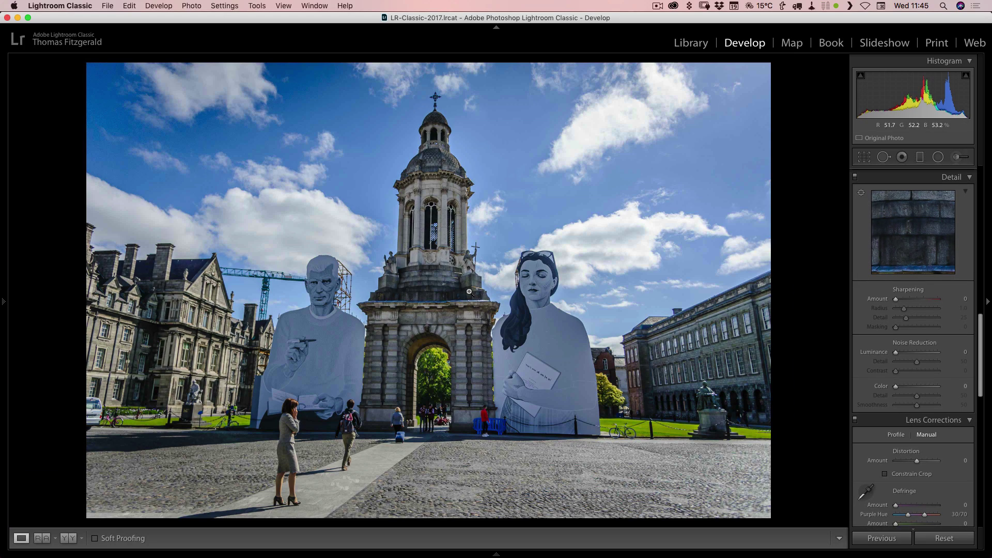